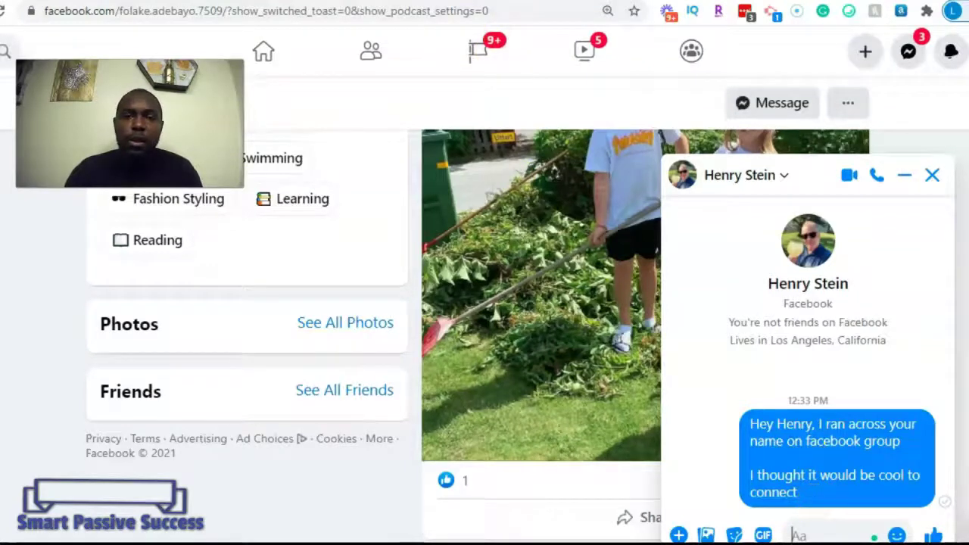
Step: Switch over to the prospecting script document
click(484, 2)
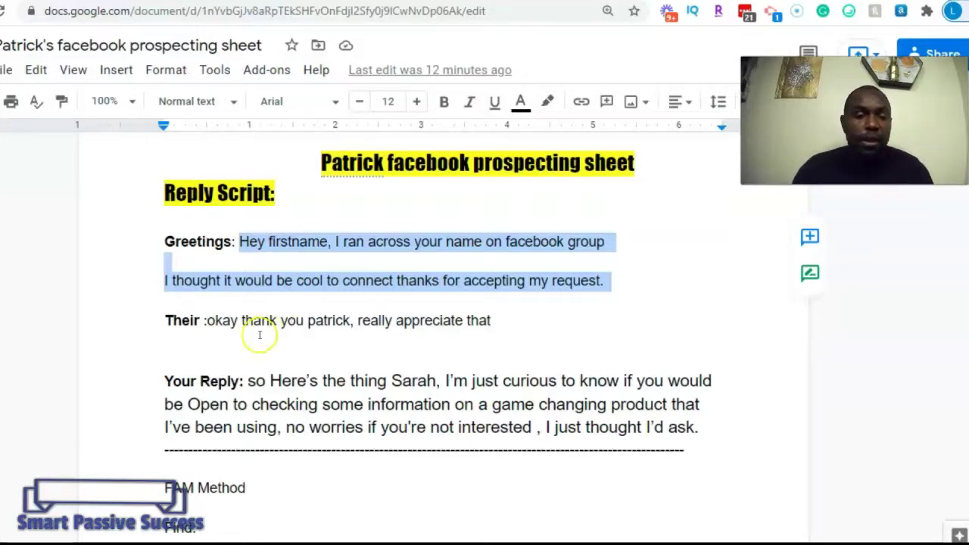
Step: Select the Your Reply message text, then scroll through the FAM and LORD Method sections
scroll(272, 338, down, 2)
scroll(272, 338, up, 1)
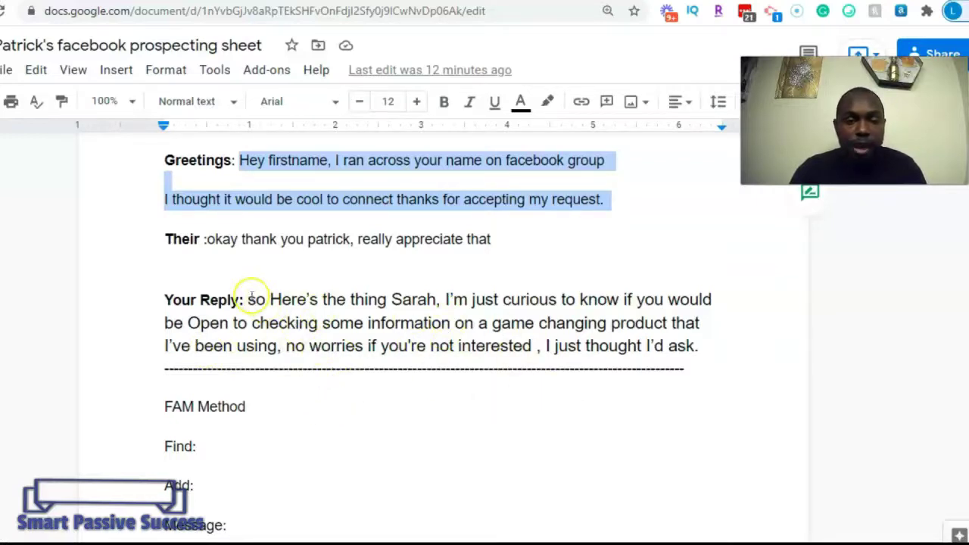
drag(248, 300, 728, 348)
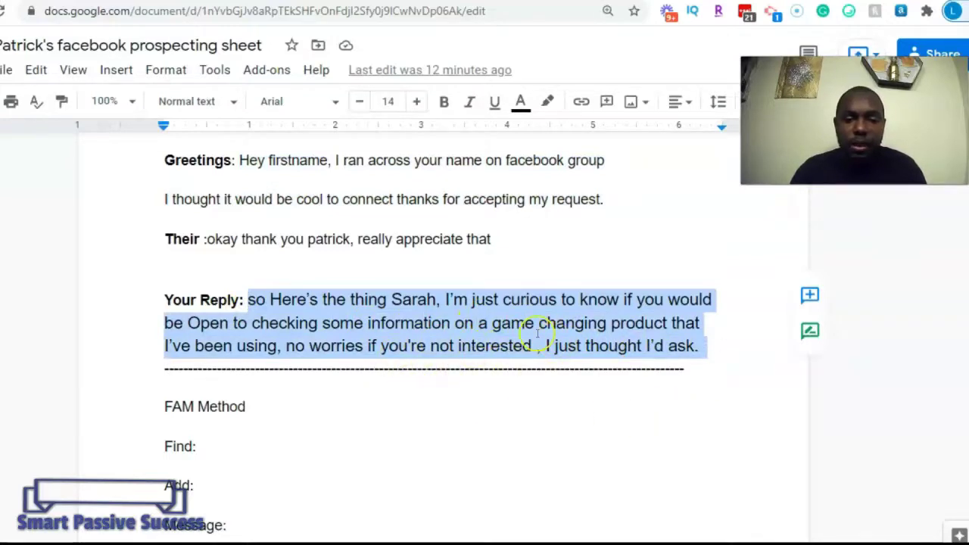
scroll(394, 321, down, 1)
scroll(356, 250, up, 1)
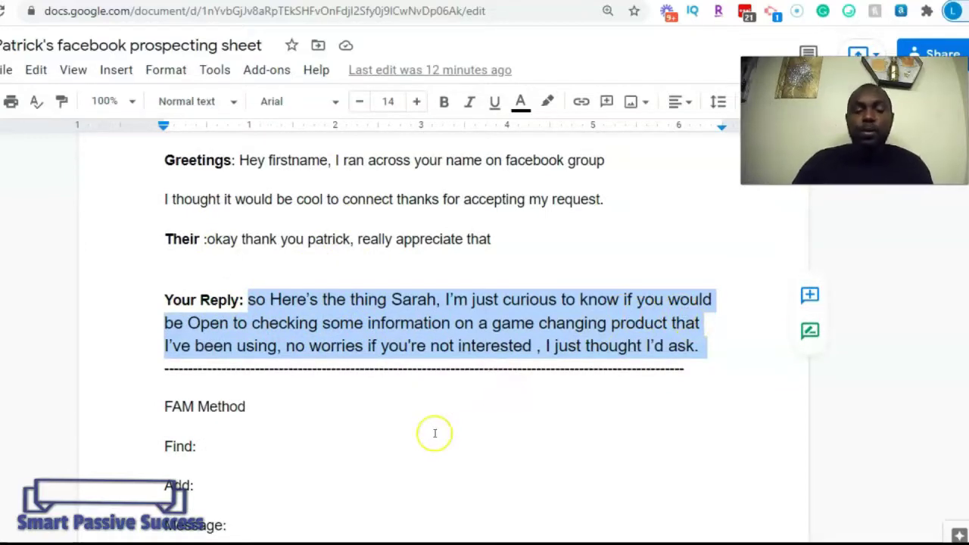
scroll(257, 385, down, 1)
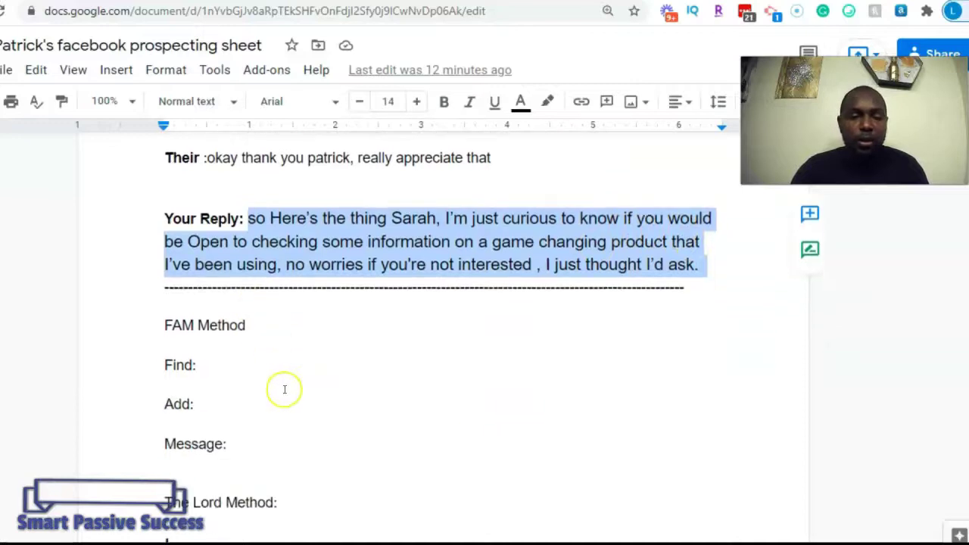
scroll(249, 260, down, 2)
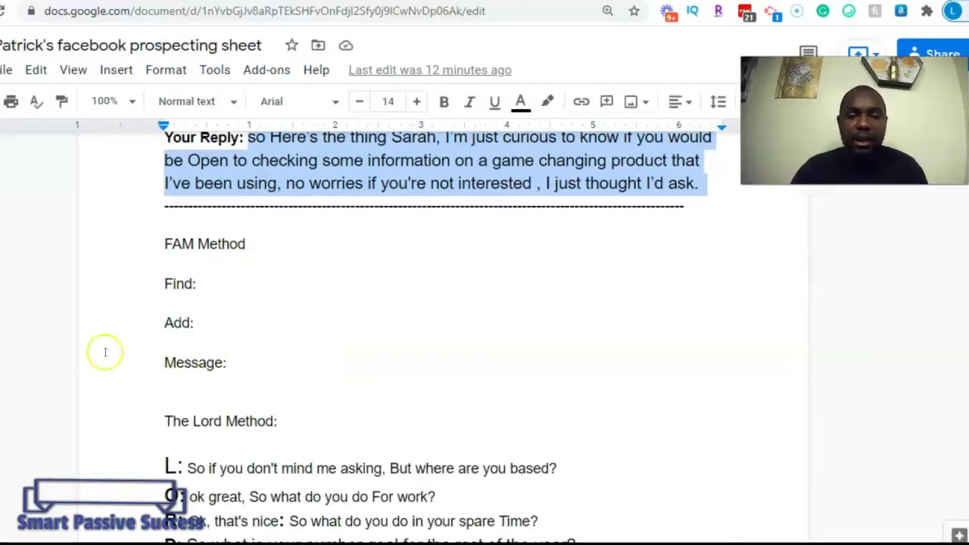
scroll(232, 356, down, 1)
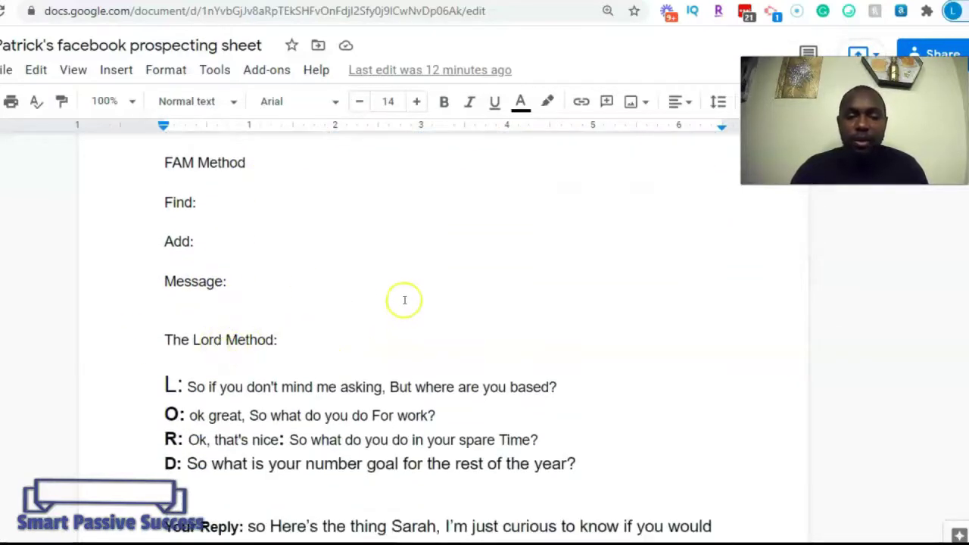
scroll(405, 297, down, 1)
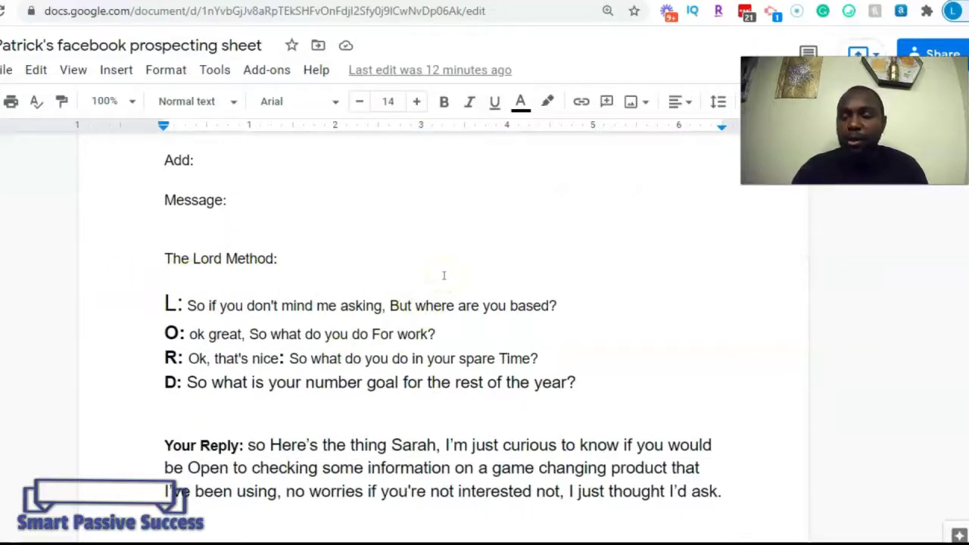
scroll(261, 343, down, 1)
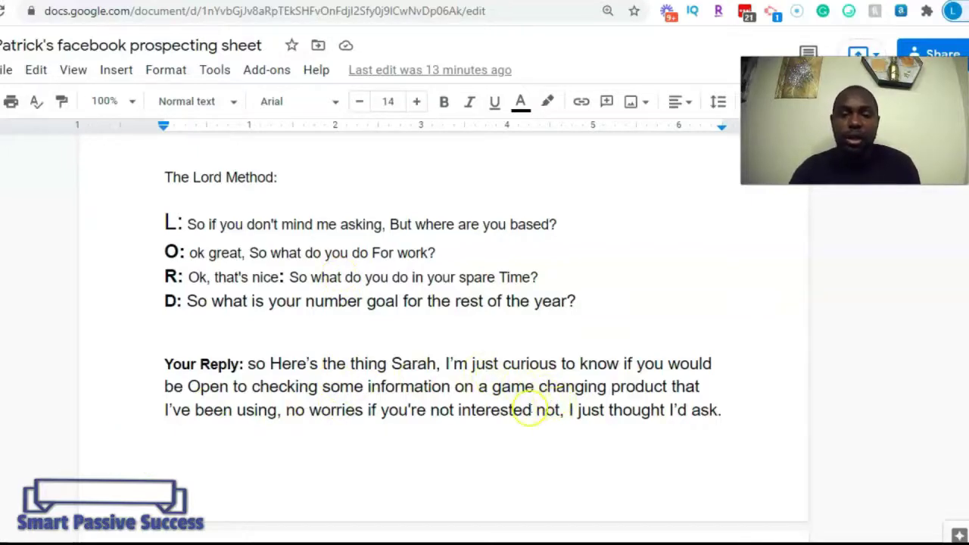
scroll(539, 405, down, 1)
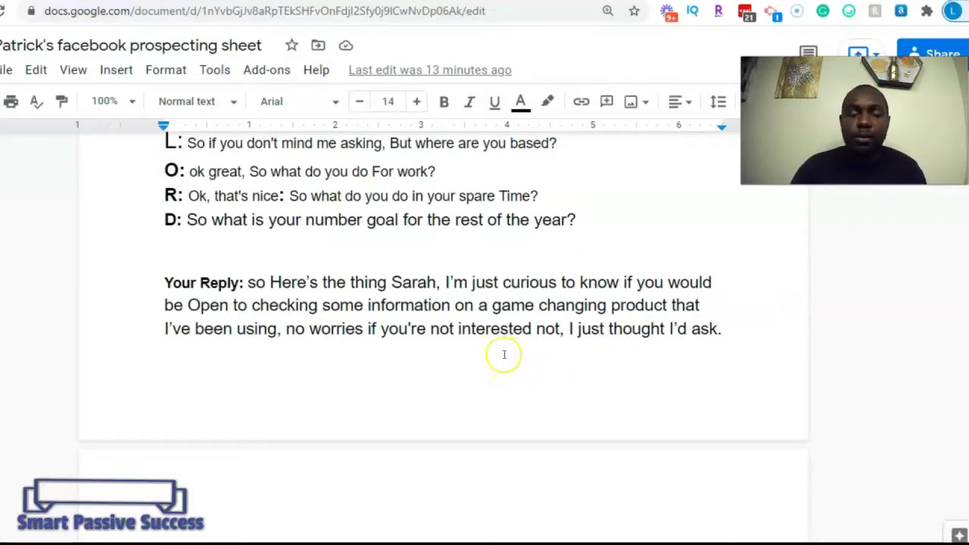
scroll(257, 310, up, 10)
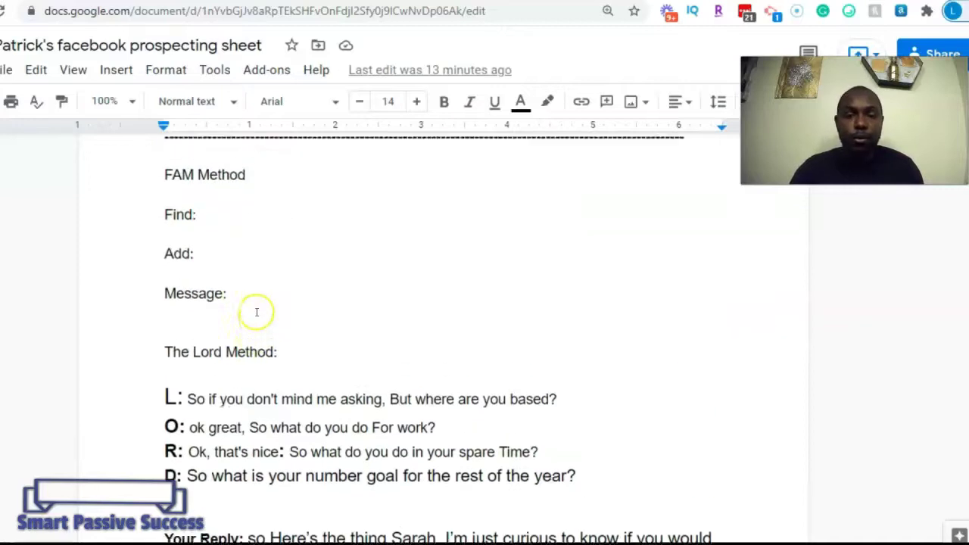
scroll(262, 306, down, 7)
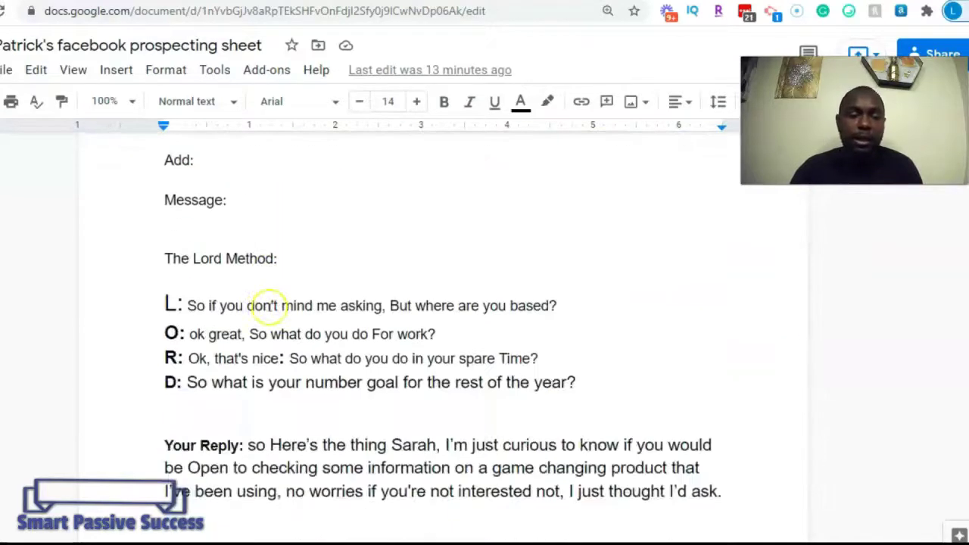
scroll(258, 303, down, 3)
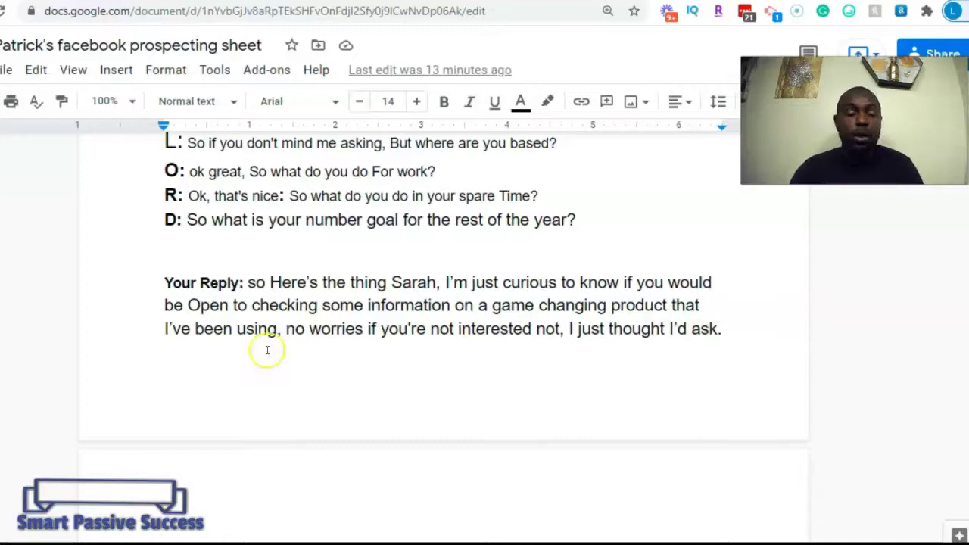
scroll(266, 350, up, 3)
scroll(268, 340, up, 3)
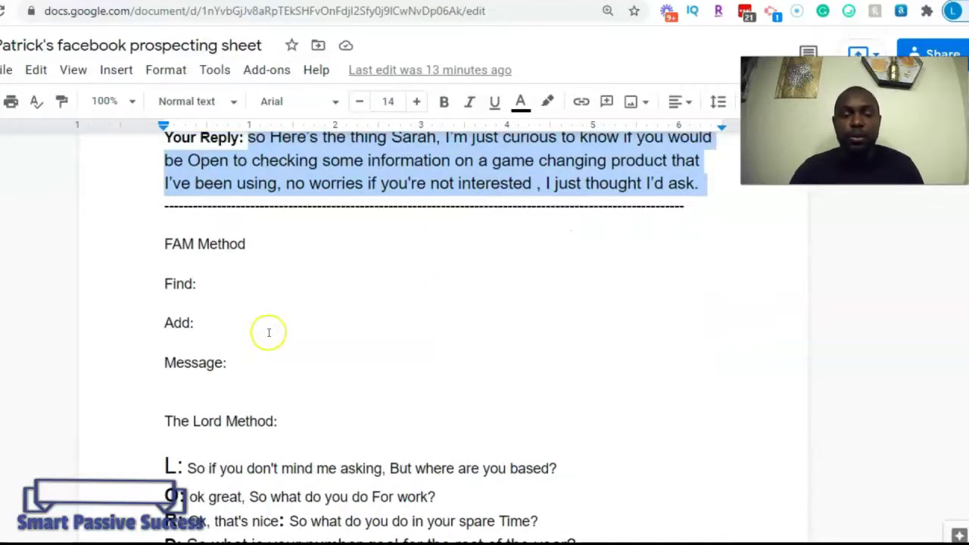
scroll(271, 346, down, 5)
scroll(276, 349, down, 1)
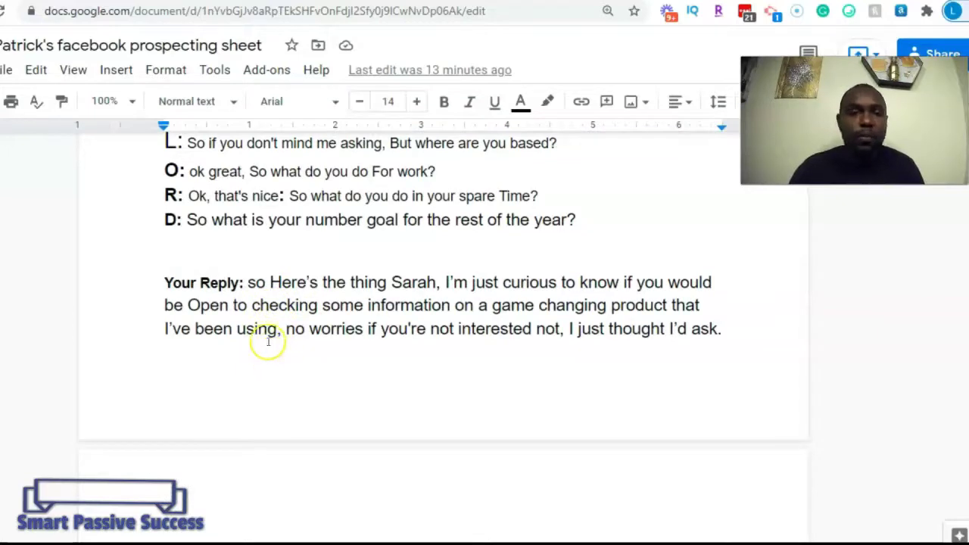
Step: From the group's members list, open the next member's profile in a new tab
key(ctrl+Tab)
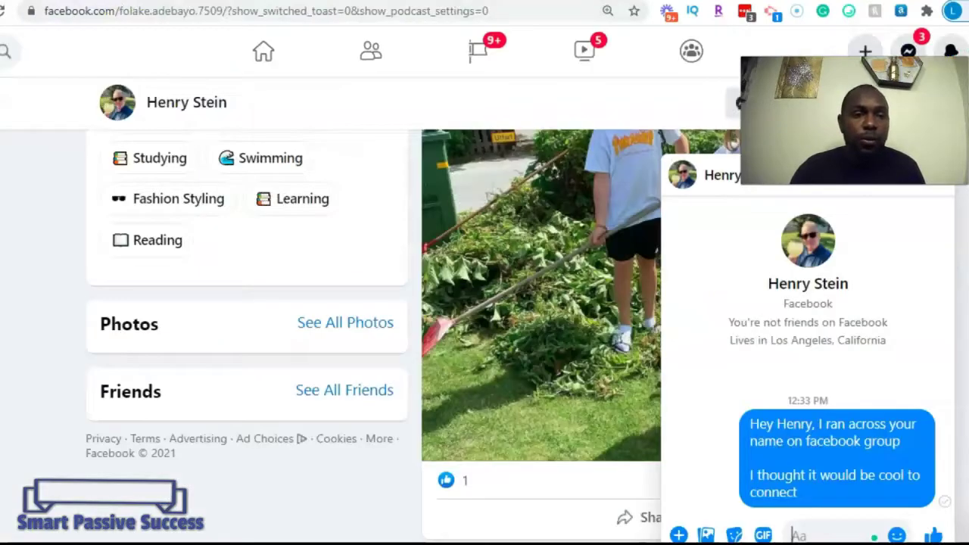
key(ctrl+Tab)
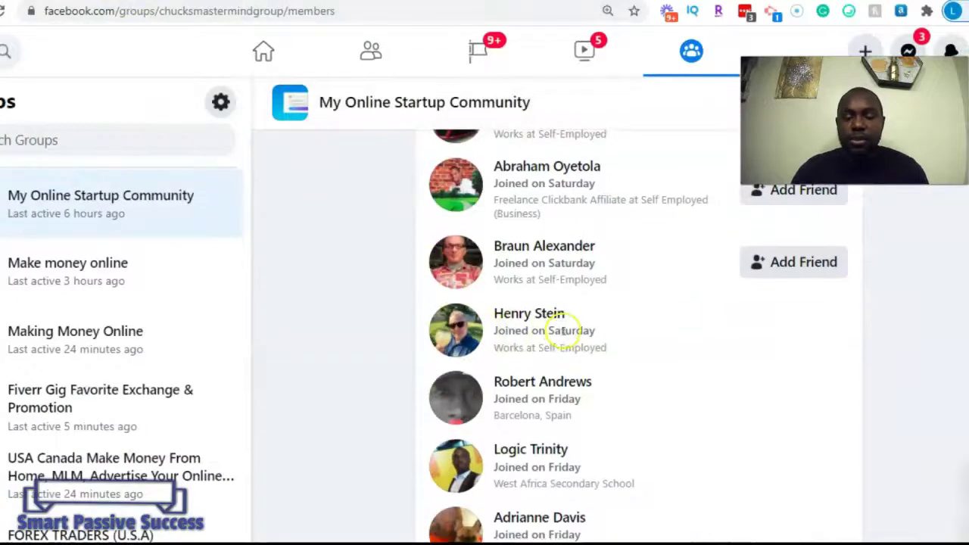
scroll(484, 356, down, 2)
right_click(514, 294)
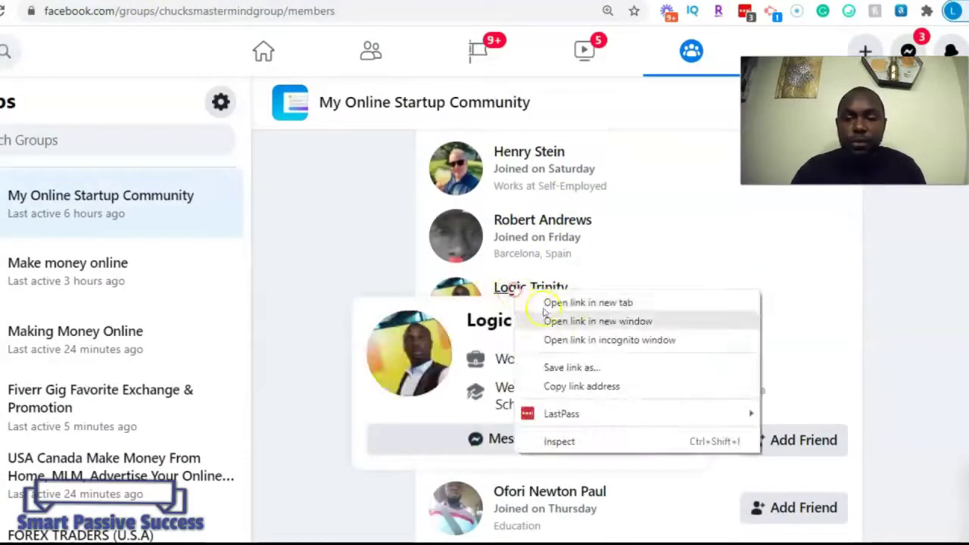
click(567, 303)
key(ctrl+Tab)
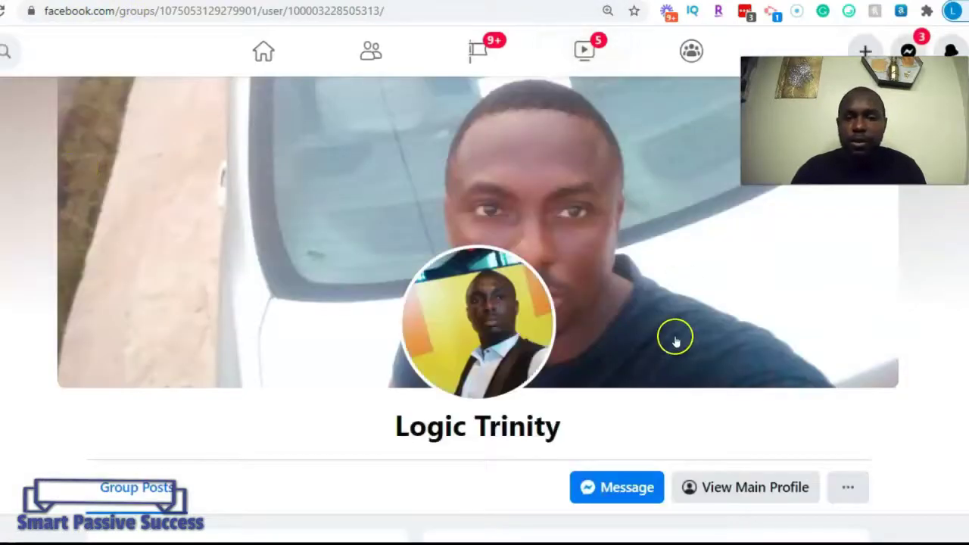
scroll(675, 335, down, 2)
Step: Go to the member's main profile and start a Messenger chat
click(743, 325)
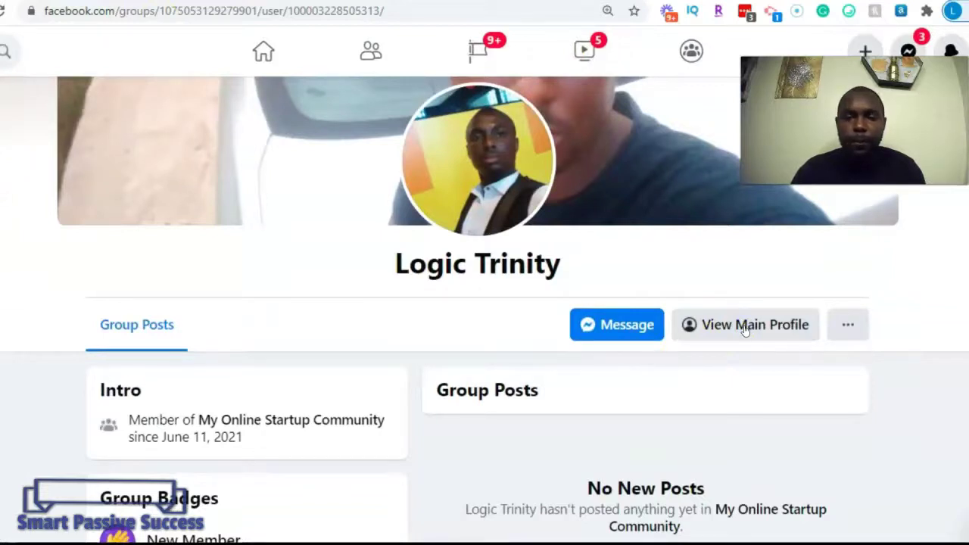
click(745, 326)
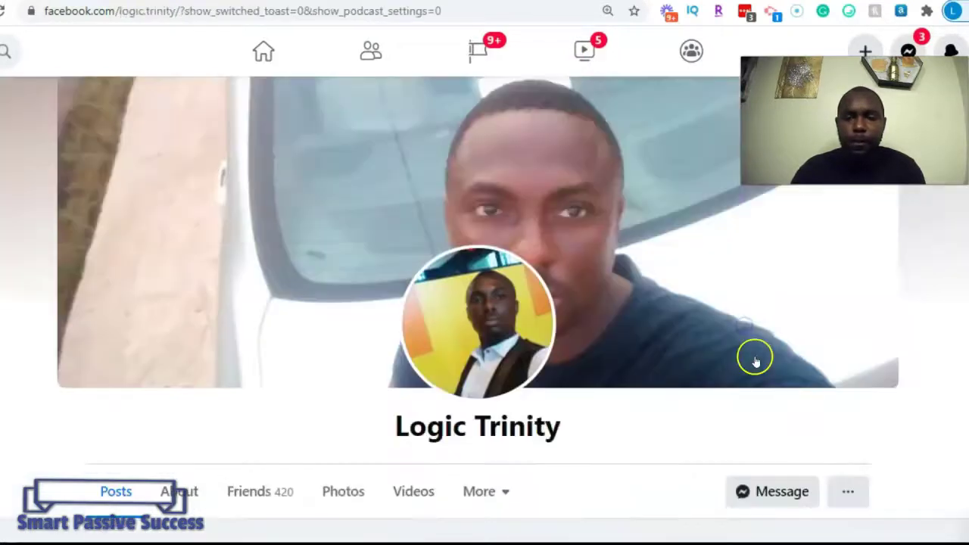
scroll(660, 335, down, 1)
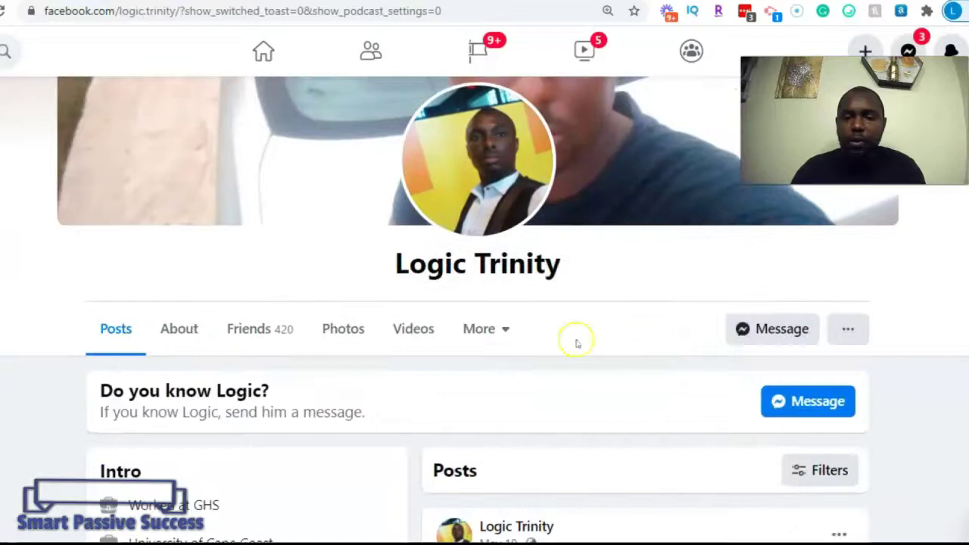
click(761, 333)
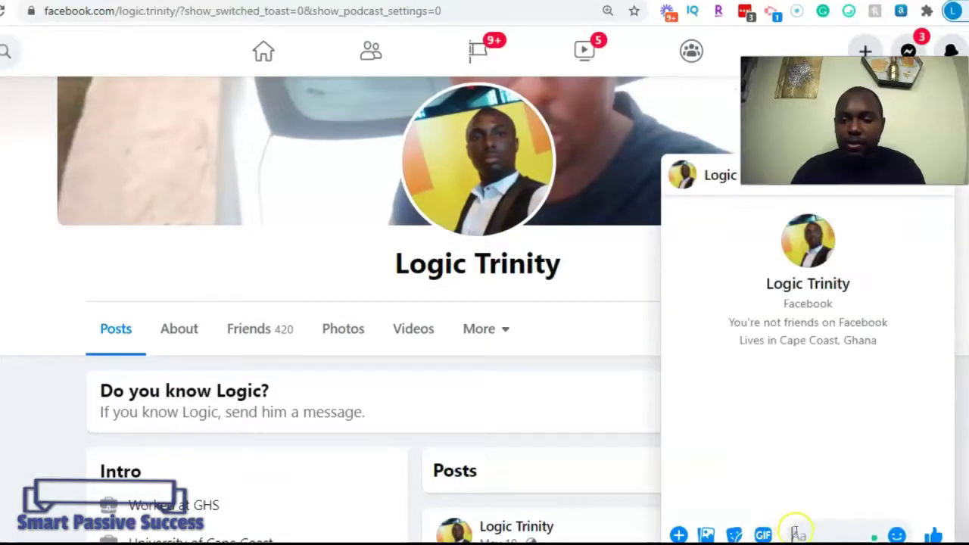
Step: Paste the greeting script, delete its closing thanks sentence, and send it
right_click(795, 533)
click(833, 376)
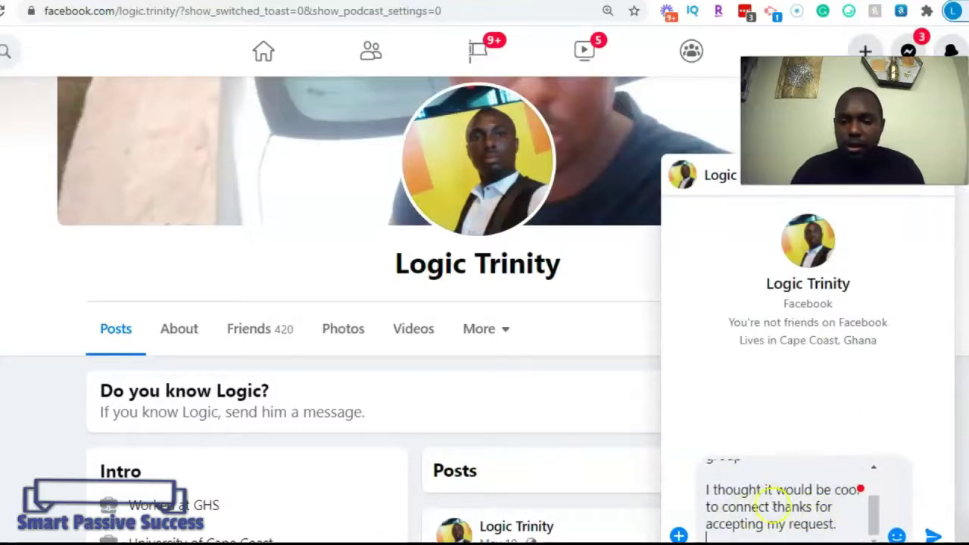
drag(772, 506, 838, 525)
key(BackSpace)
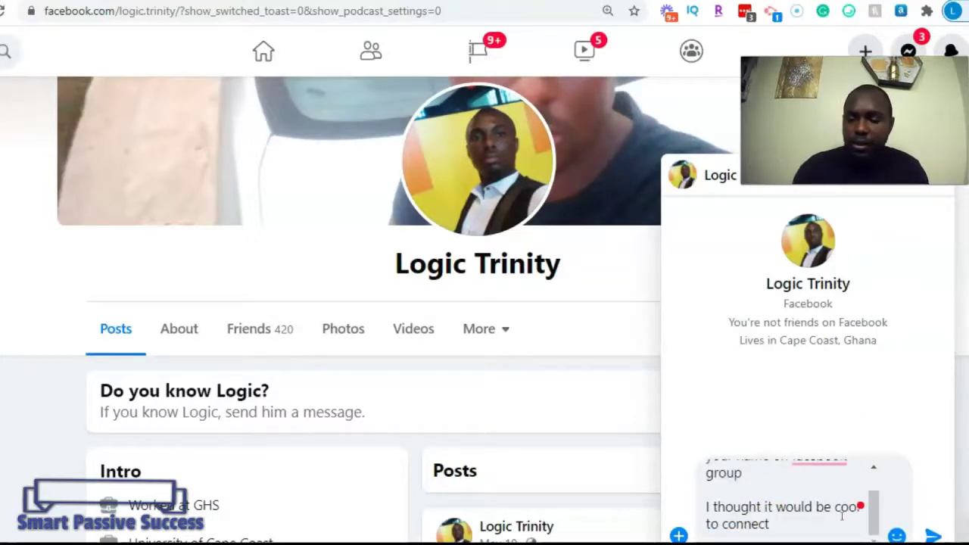
key(Return)
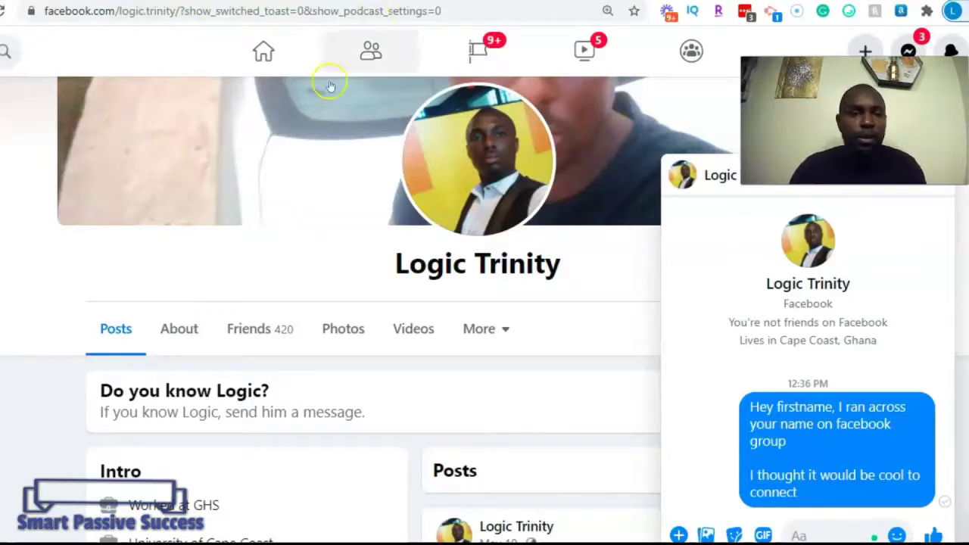
click(434, 5)
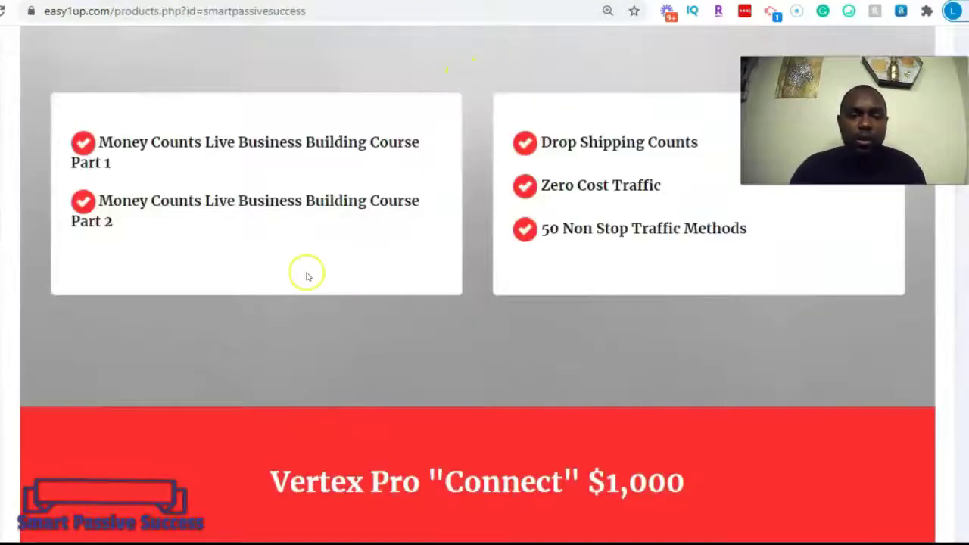
Step: Scroll through the Vertex Elite and Vertex Pro 'Connect' course lists on the products page
scroll(270, 251, up, 5)
scroll(268, 248, down, 2)
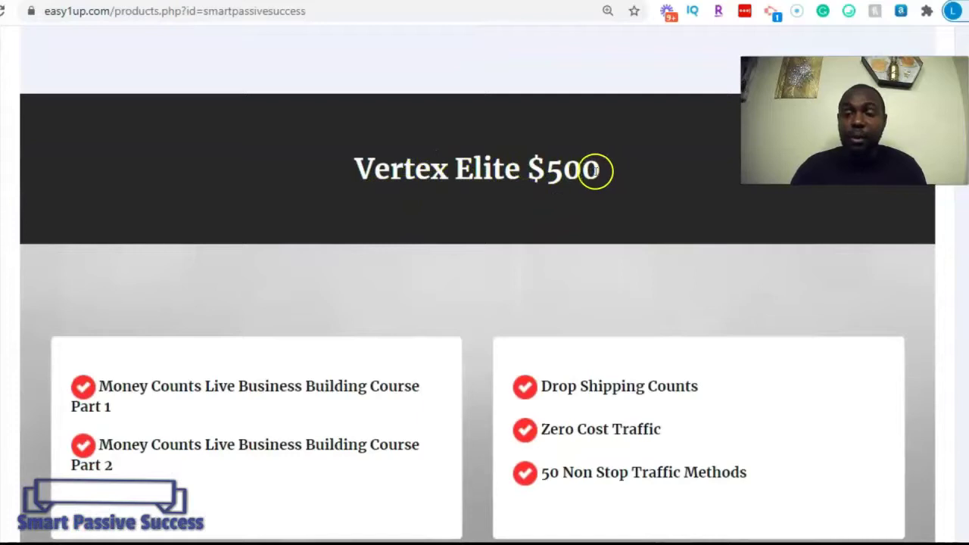
scroll(421, 210, down, 6)
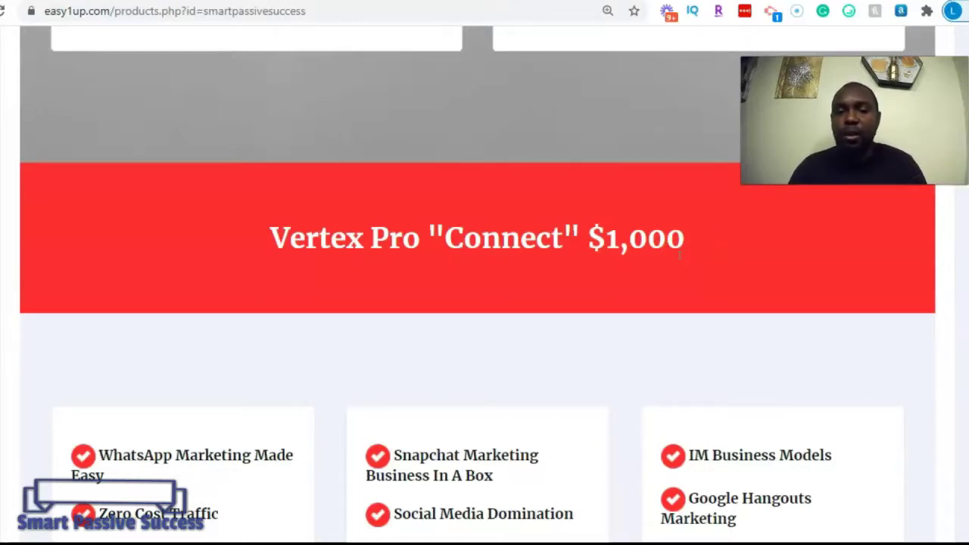
scroll(526, 244, down, 1)
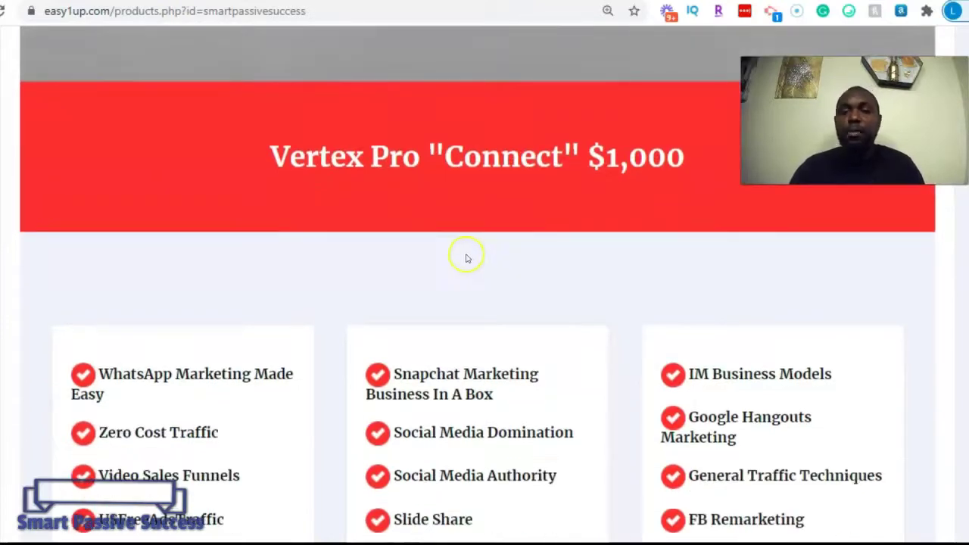
scroll(406, 255, down, 5)
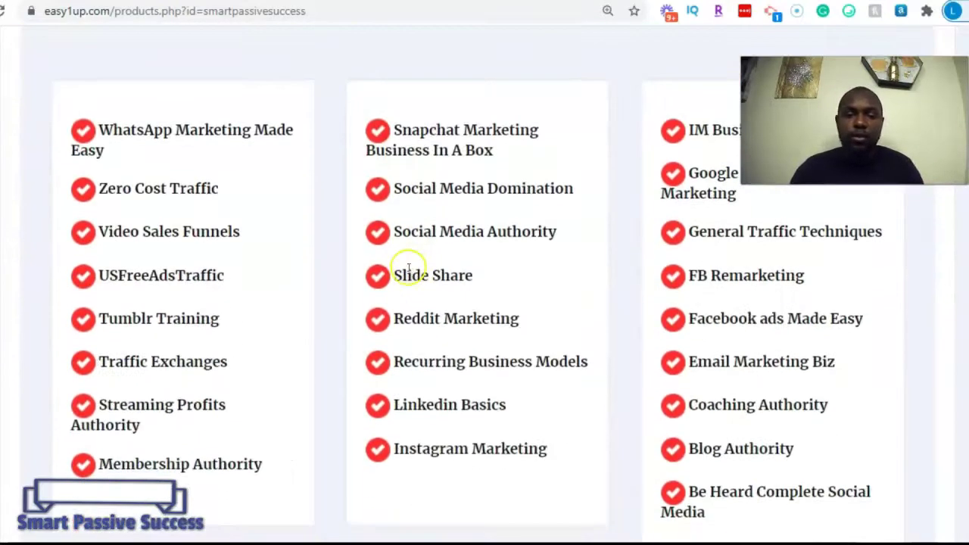
scroll(409, 266, up, 2)
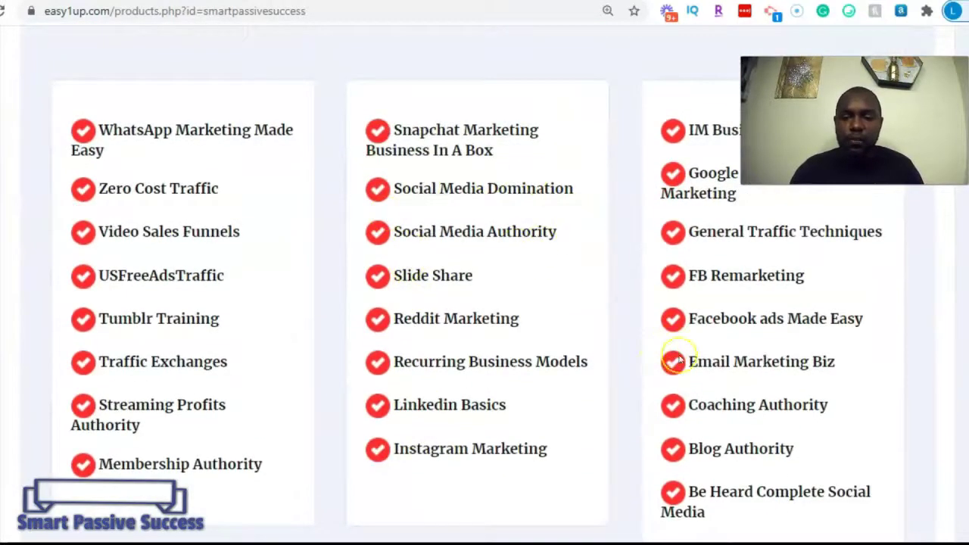
scroll(395, 339, down, 1)
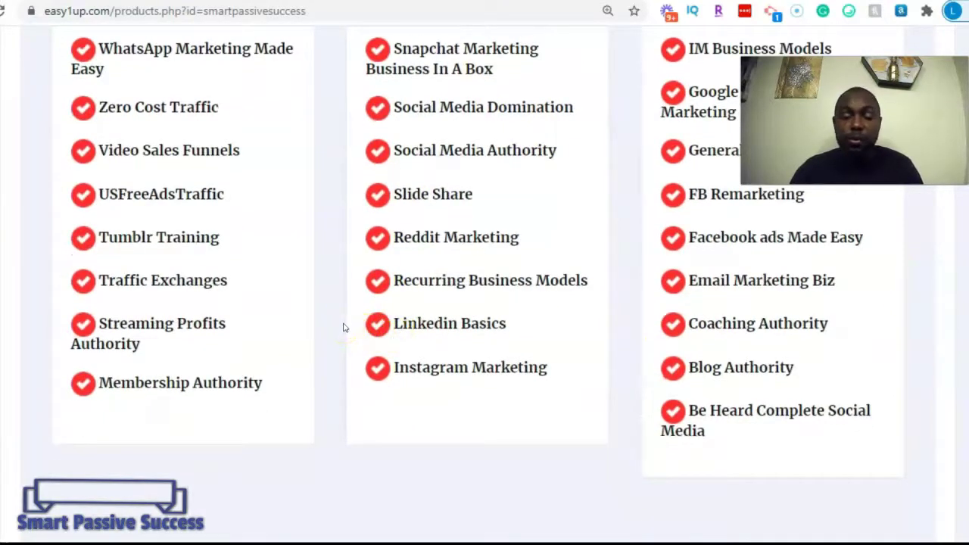
scroll(343, 327, down, 8)
Step: Finish reviewing the Vertex tiers and bring up the easy1up members dashboard
scroll(335, 341, down, 1)
scroll(326, 331, up, 2)
scroll(326, 331, down, 3)
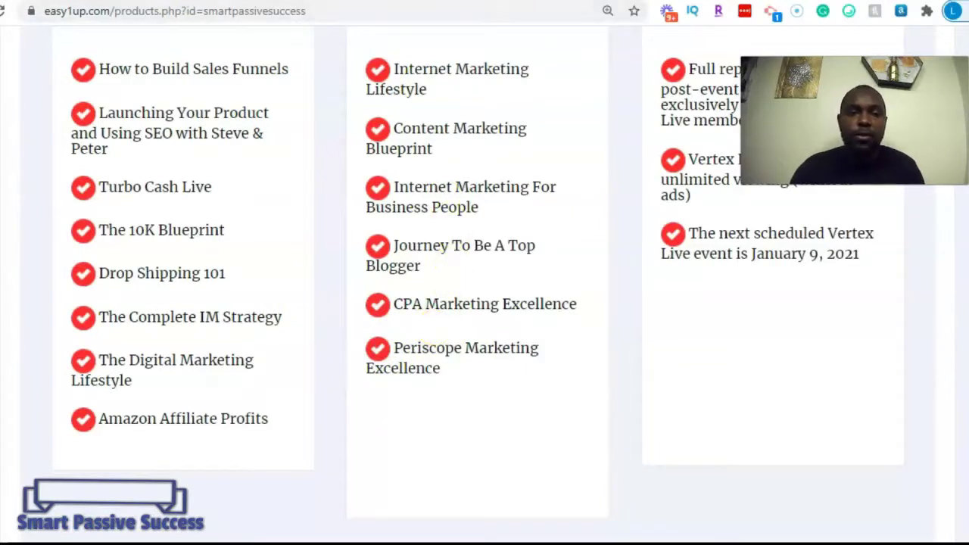
click(394, 2)
scroll(179, 193, down, 2)
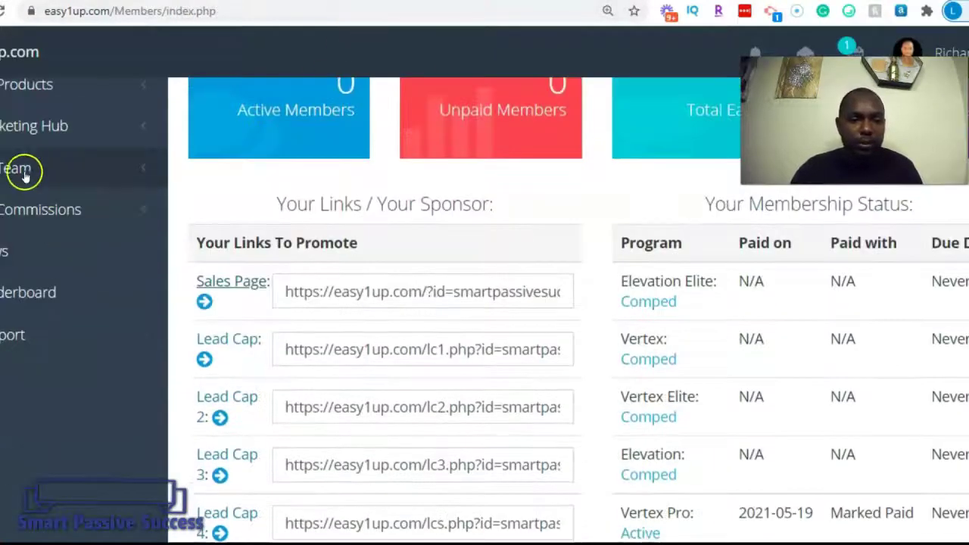
Step: Expand Products in the sidebar and read through the Endless Leads course page
click(53, 85)
scroll(84, 189, up, 2)
scroll(96, 265, down, 3)
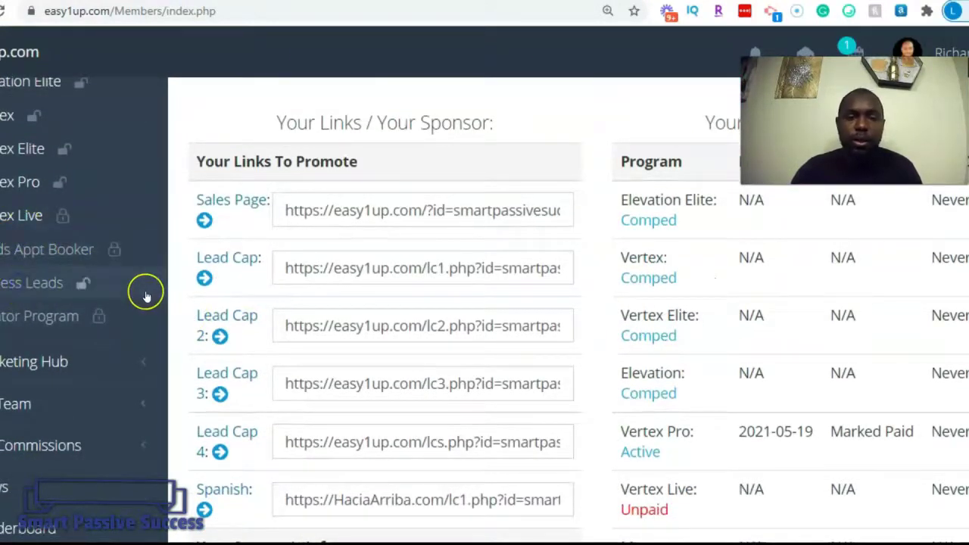
click(32, 287)
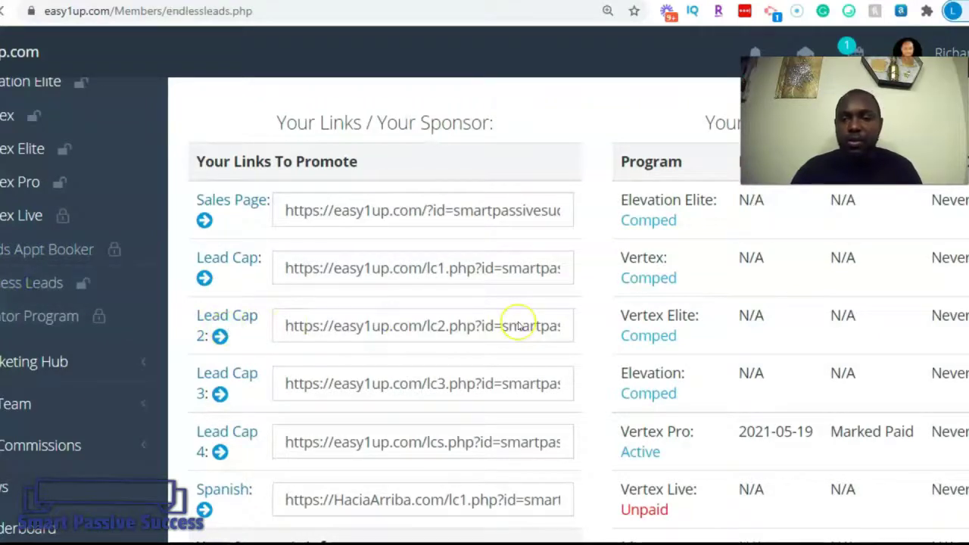
scroll(540, 283, down, 3)
scroll(541, 283, down, 8)
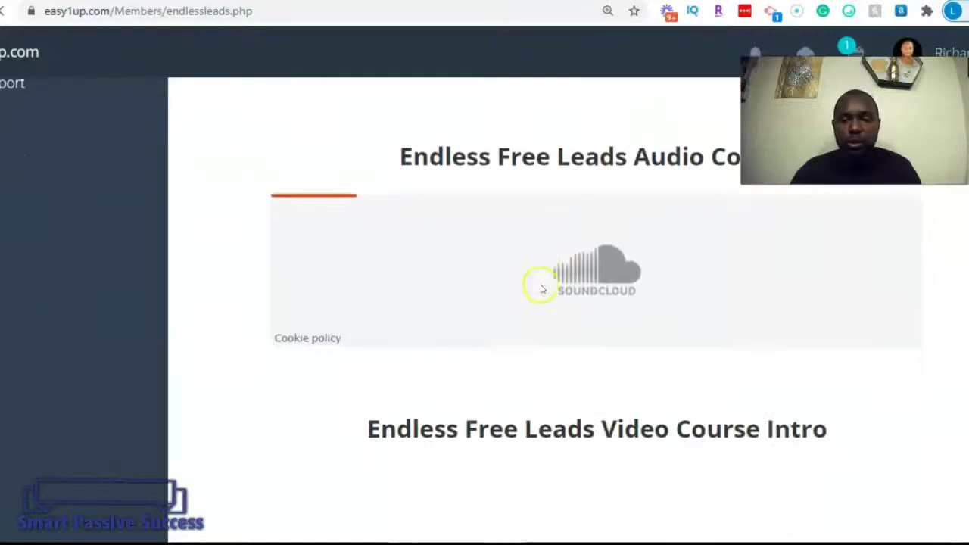
scroll(540, 331, down, 4)
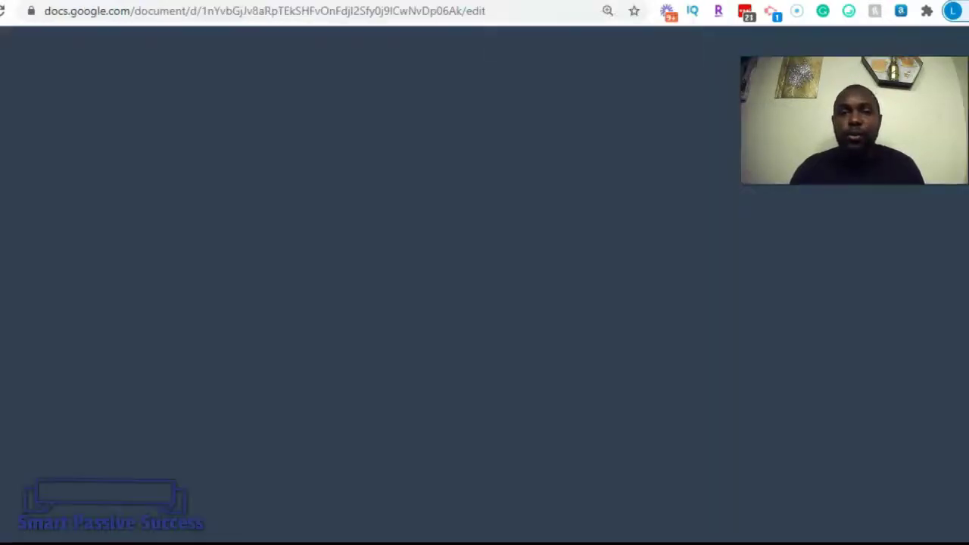
scroll(385, 317, up, 3)
scroll(385, 317, down, 3)
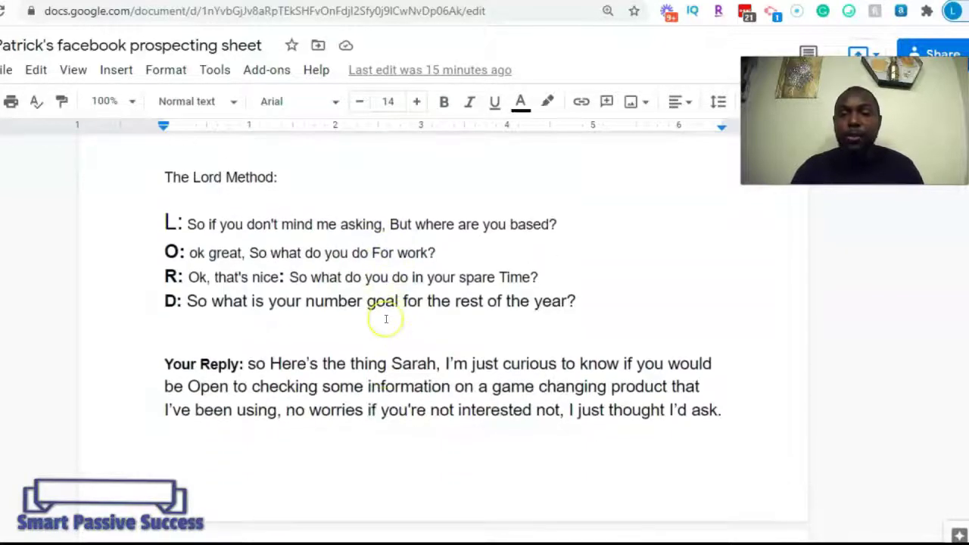